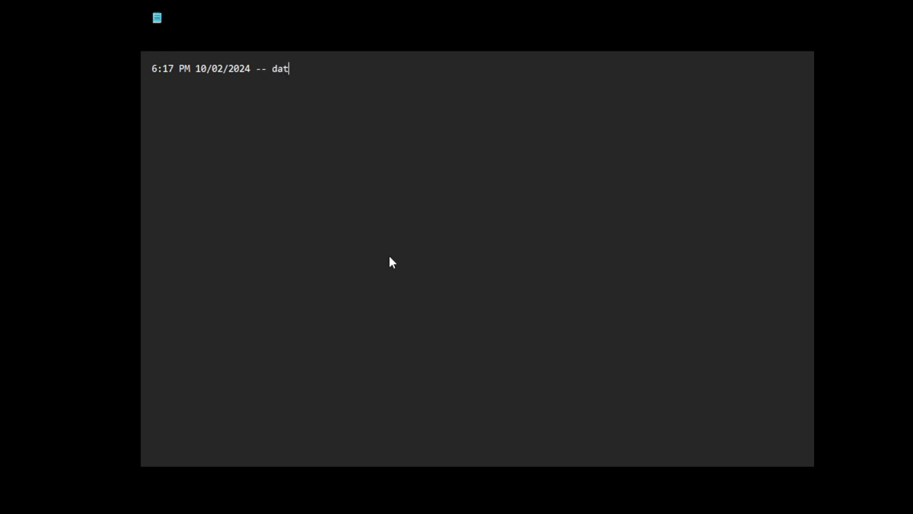
Step: Append ' -- date and time of recording video' after the 6:17 PM 10/02/2024 timestamp
text(e and time of rec)
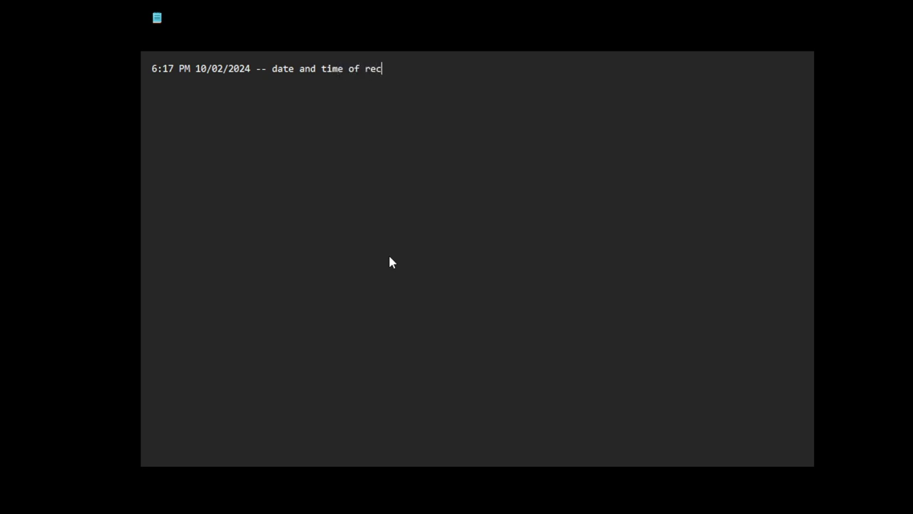
text(ording bid)
key(BackSpace)
key(BackSpace)
key(BackSpace)
text(video)
Step: Write 'I am a..' and start the list: racial minority, immigrant, brown skin, ugly, easy to pick on
text(i)
key(BackSpace)
text(I am a.)
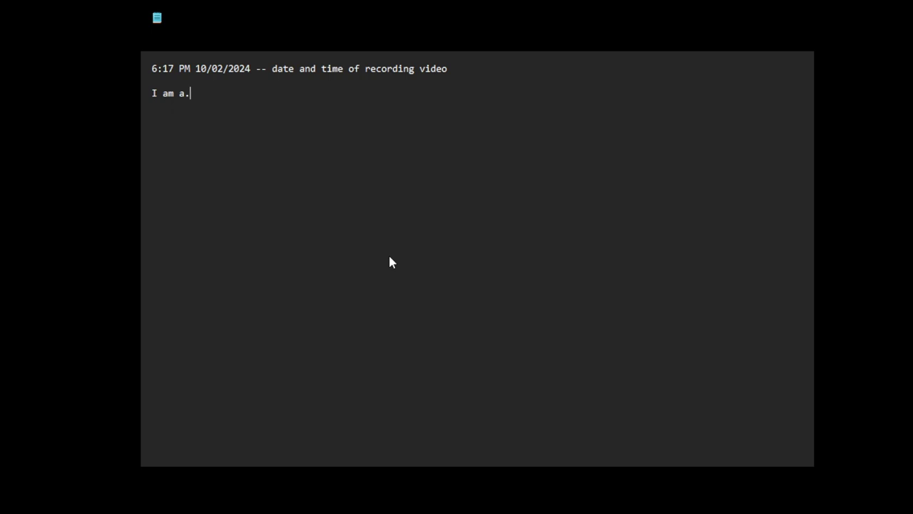
text(.)
key(Return)
key(Return)
text(racial minority, immi)
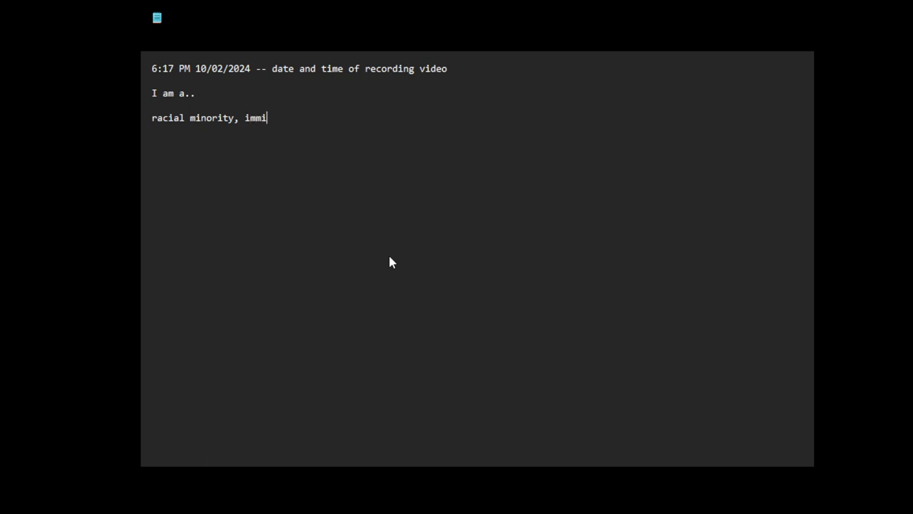
text(grant, brown skin)
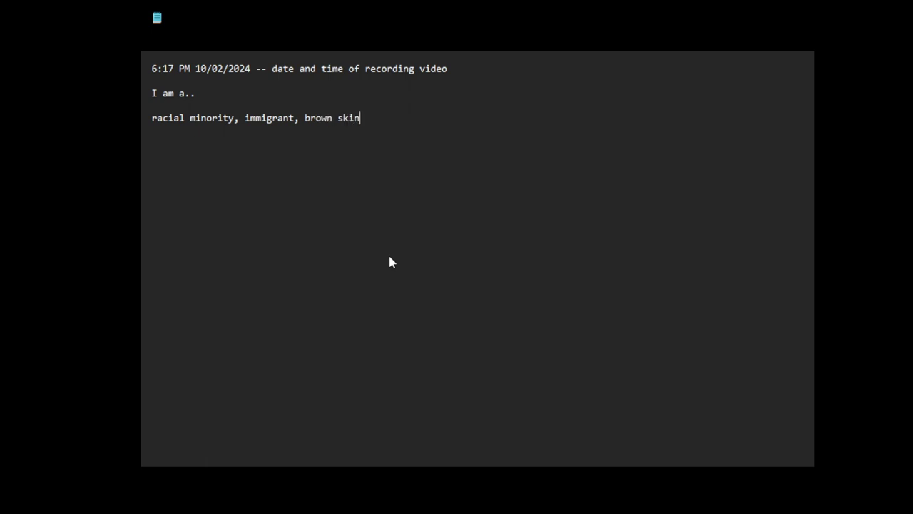
text(, ugly, fucked-up teeth)
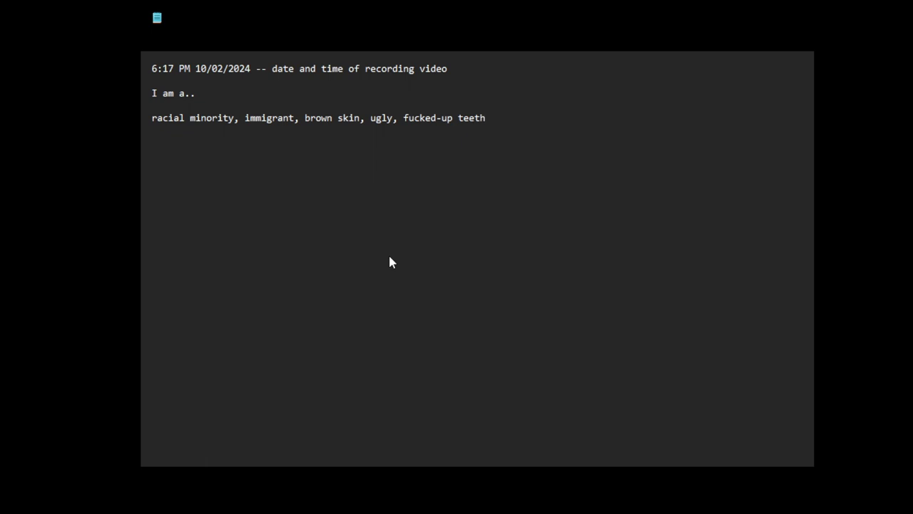
text(, easy to pick on, easily b)
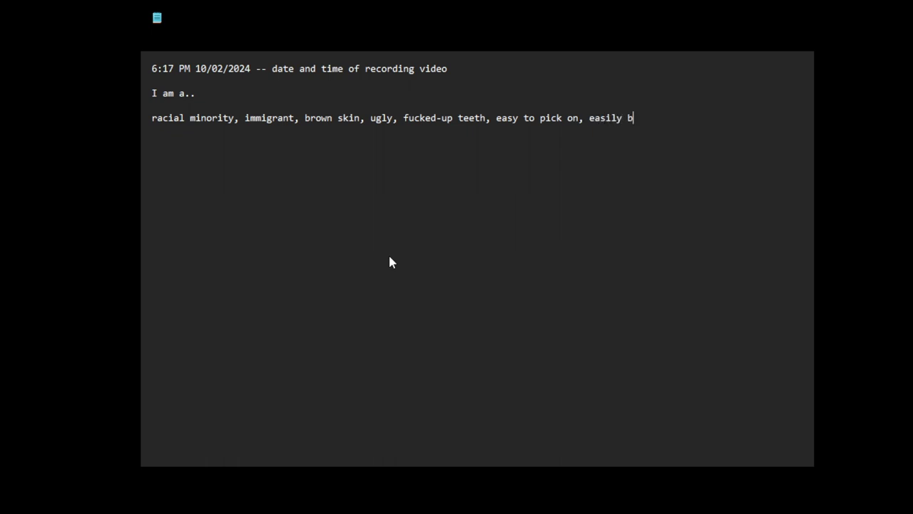
text(ullied)
text(.. a wounder)
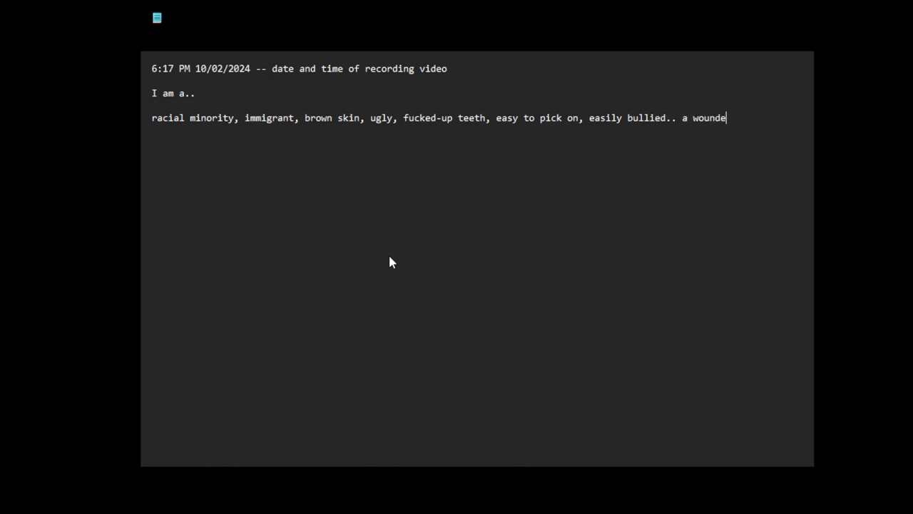
key(BackSpace)
key(BackSpace)
Step: Continue the list: fragile ego, emotionally unstable, outcast, no job, estranged from family, internet/social media addiction
text(d fragile ego, em)
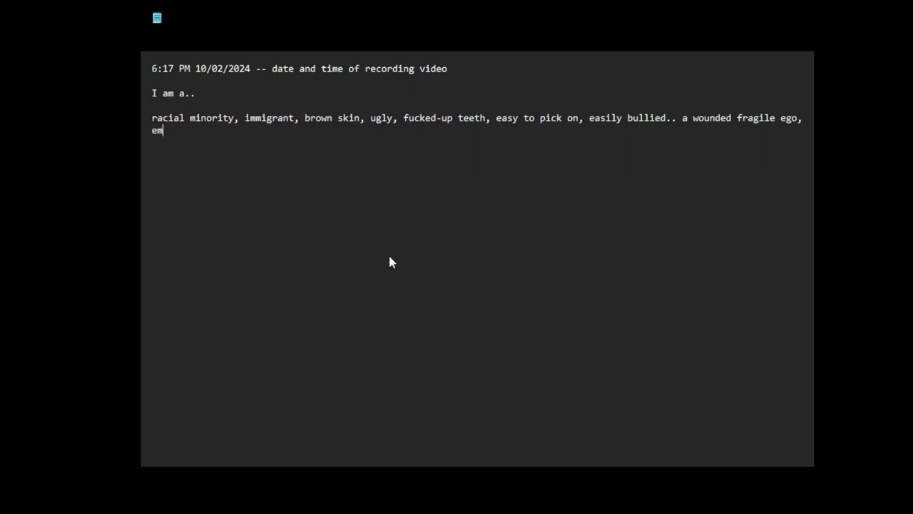
text(otionally unstable)
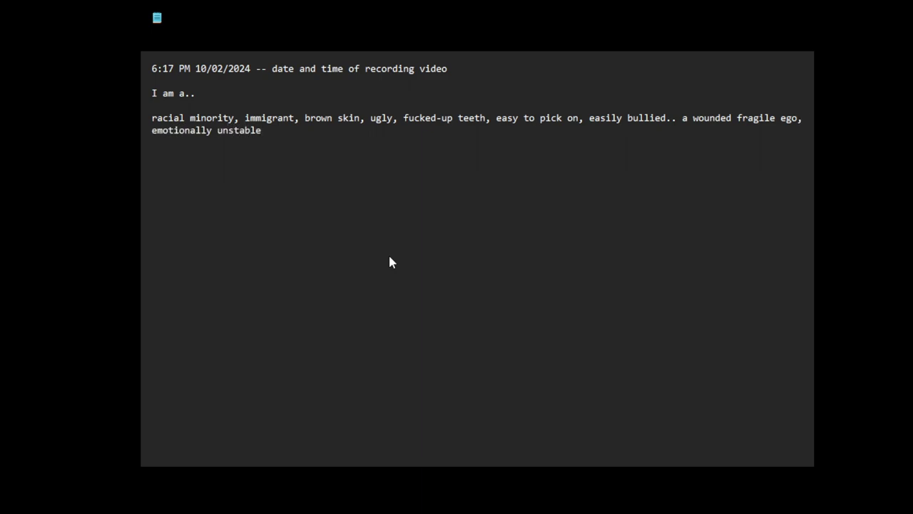
text(, a sexual minoriy, gende)
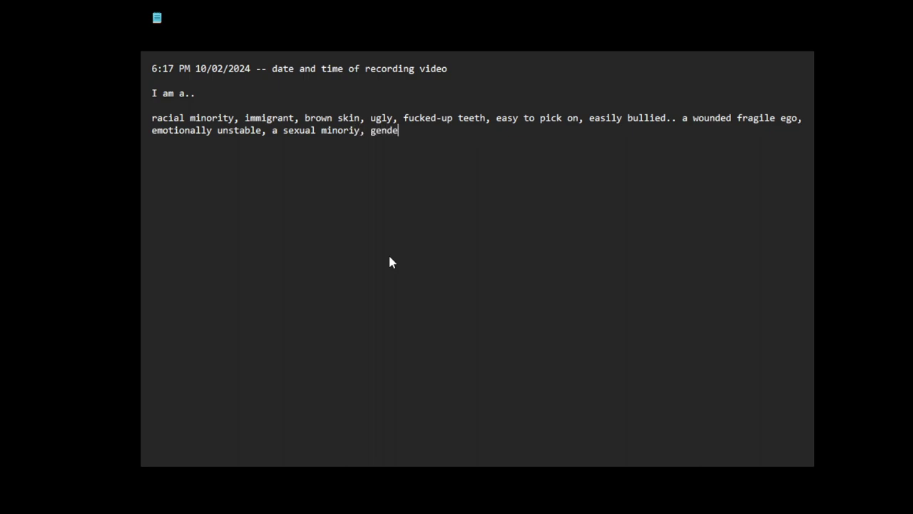
text(r minority, outa)
key(BackSpace)
text(cas)
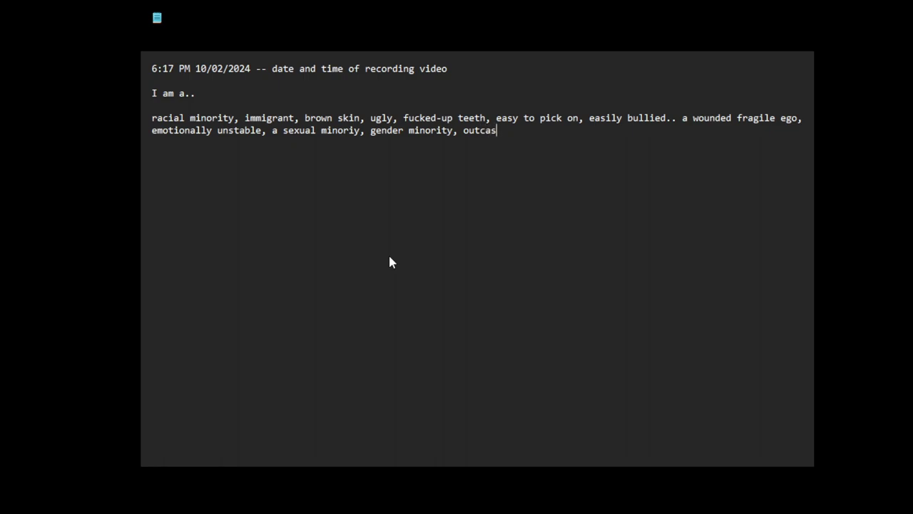
text(e; no job, no friends, )
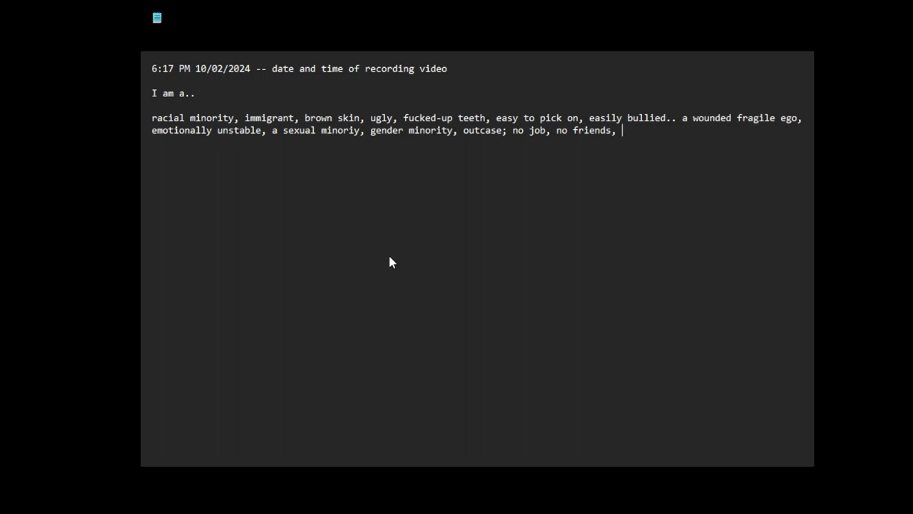
text(no relationship/partner)
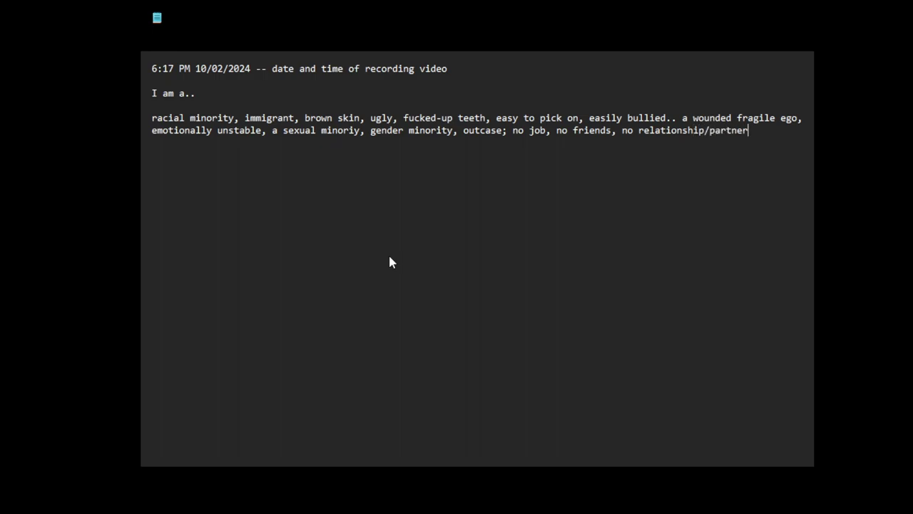
text(; estranged from family)
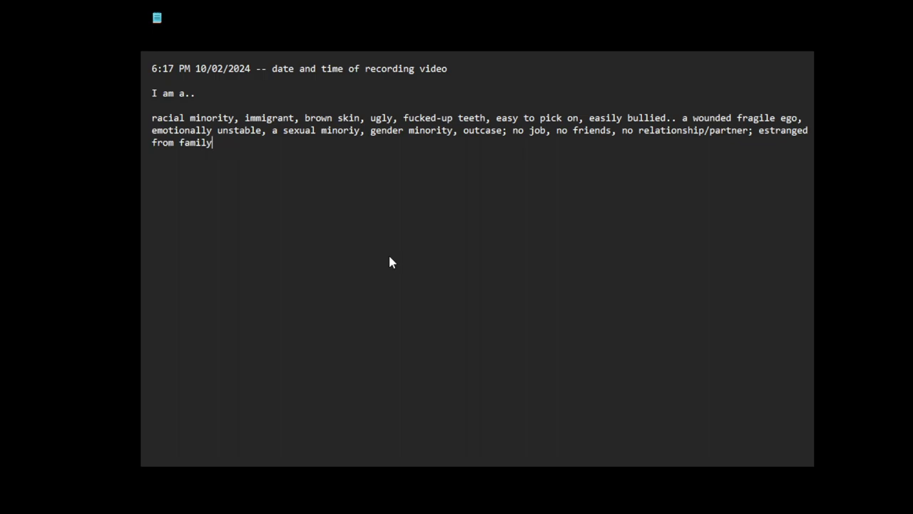
text(, addicted to the internet)
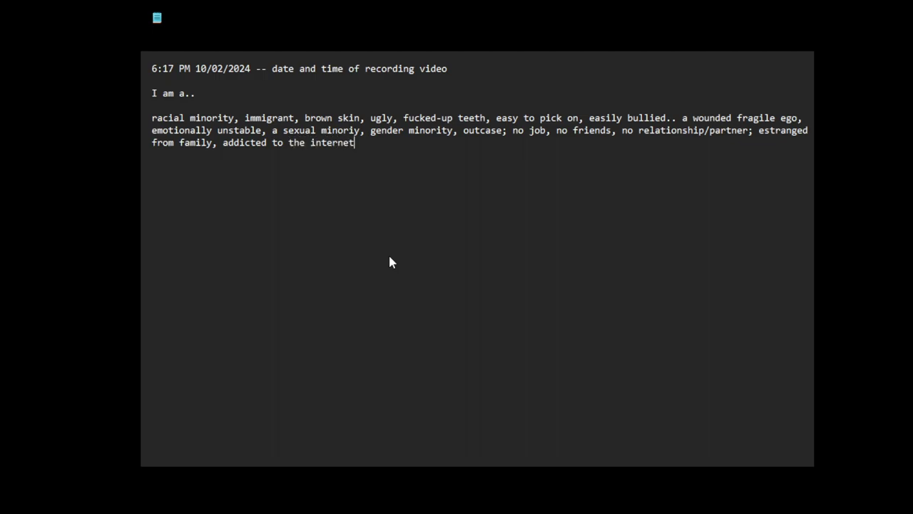
text(/social media.. bored,)
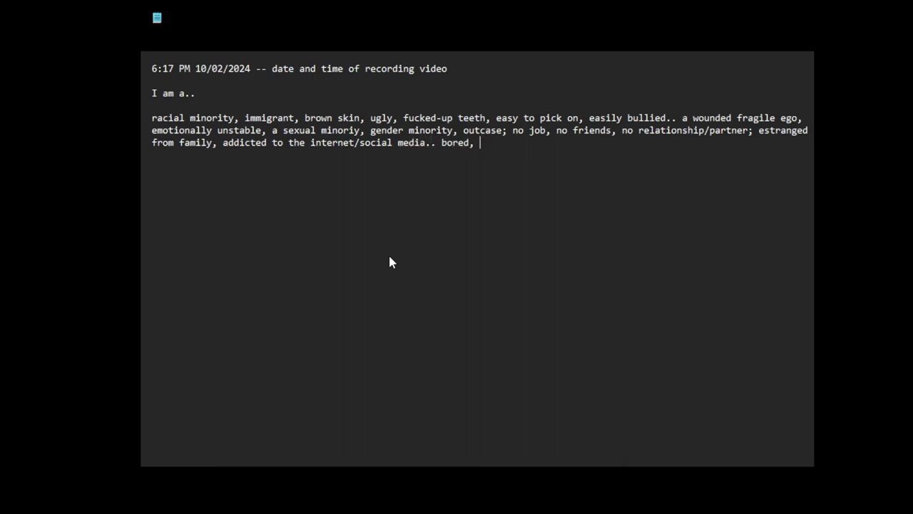
text( fractured soul)
key(BackSpace)
key(BackSpace)
Step: Finish 'fractured soul' and add the line 'I'm not in physical pain, so that's good (for me)'
text(ul)
key(Return)
key(Return)
text(I)
key(BackSpace)
text(I)
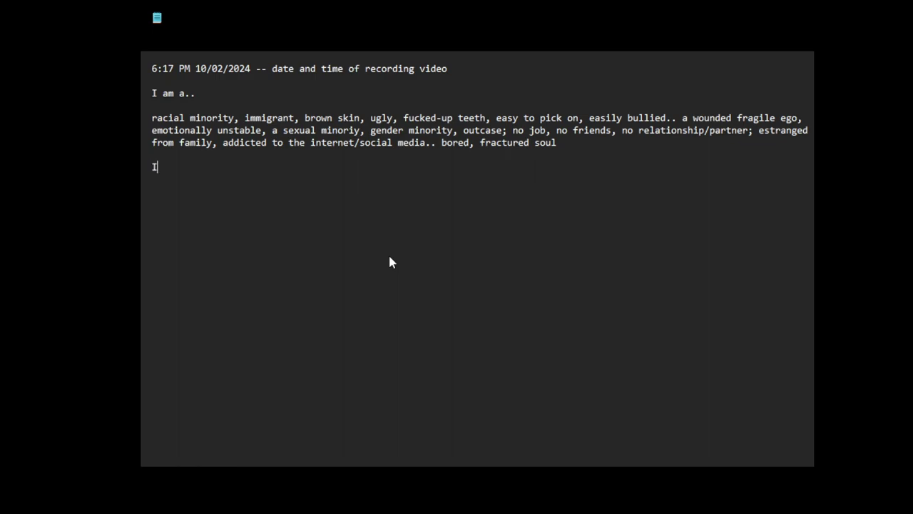
text('m not in op)
key(BackSpace)
key(BackSpace)
text(op)
key(BackSpace)
key(BackSpace)
text(physical )
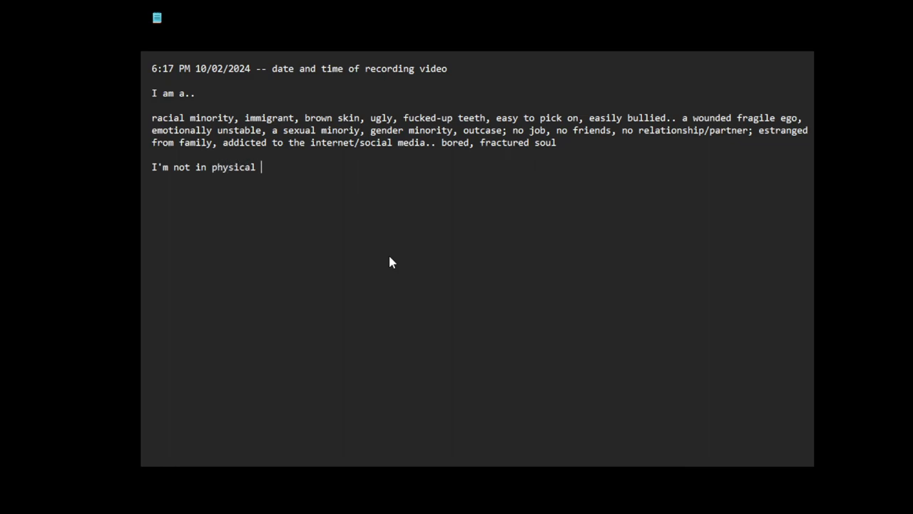
text(pain, so that's good (For)
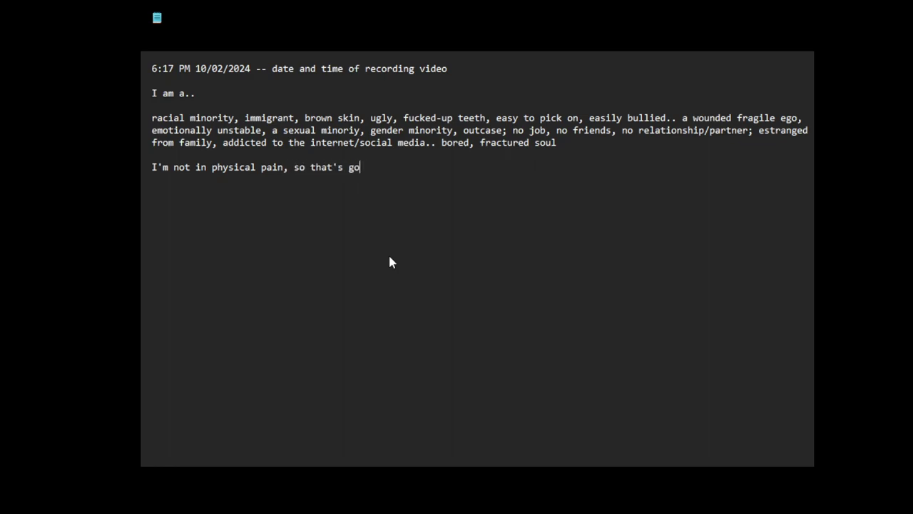
key(BackSpace)
key(BackSpace)
key(BackSpace)
text(for me))
Step: Add 'but I do struggle emotionally, spiritually, psychologically, mentally... I struggle a lot with these'
key(Return)
text(biu)
key(BackSpace)
key(BackSpace)
text(ut I do)
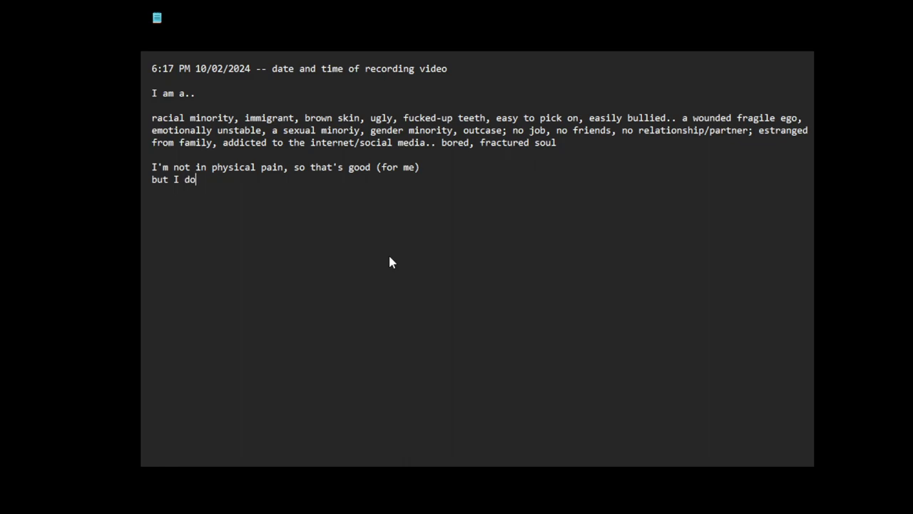
text( struggle emotionally, spec)
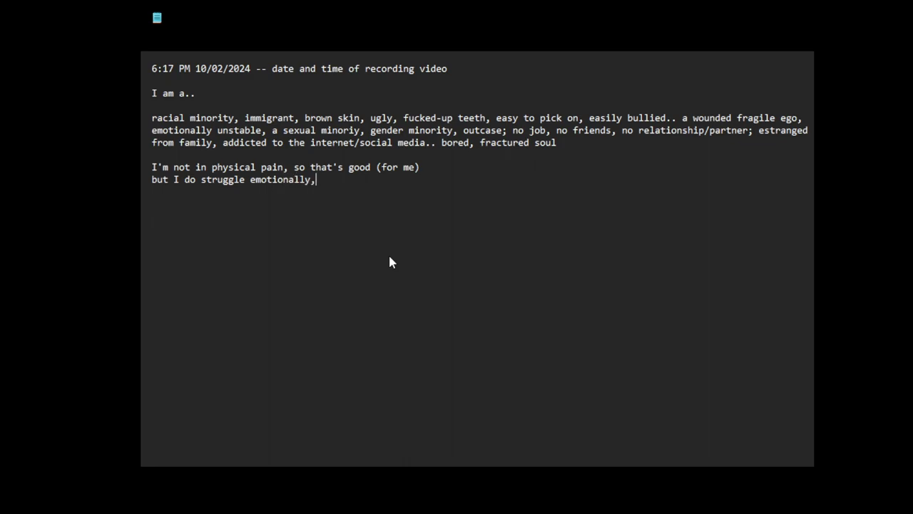
key(BackSpace)
key(BackSpace)
text(iritually, psy)
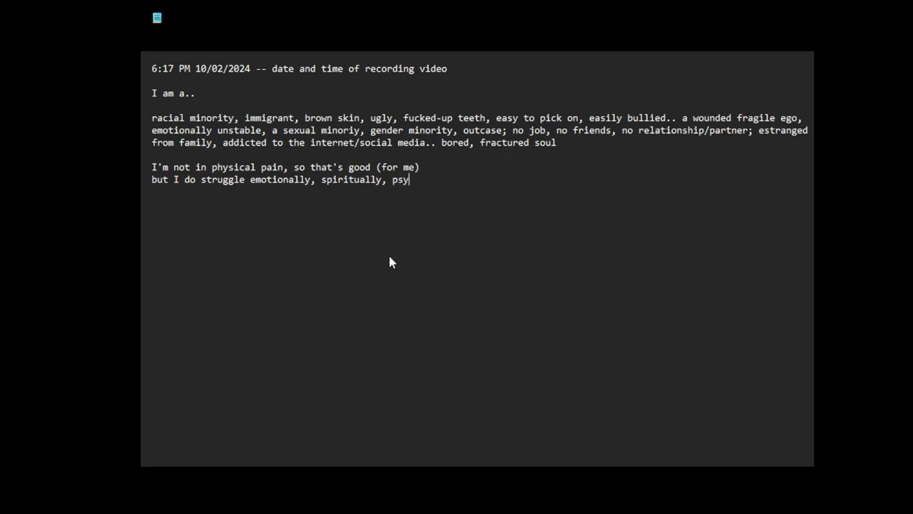
text(chologically, ment)
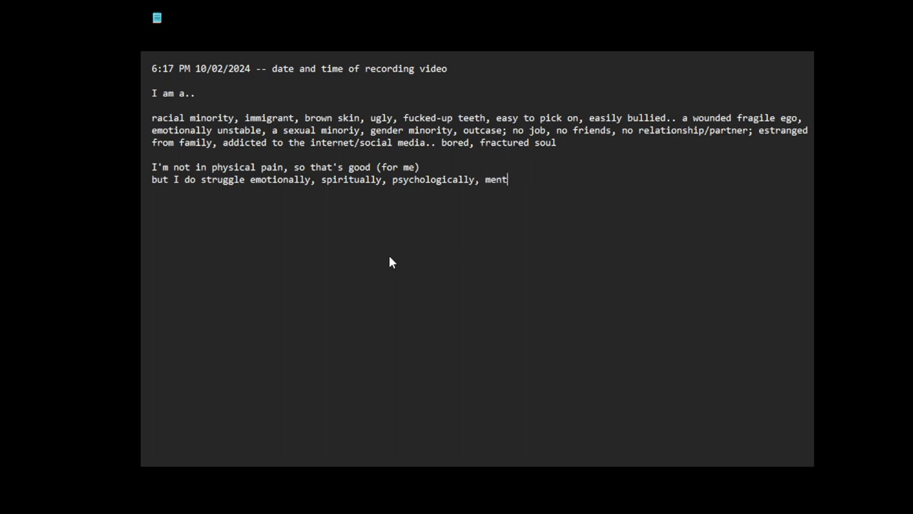
text(ally...)
text(I struggle a lot wi)
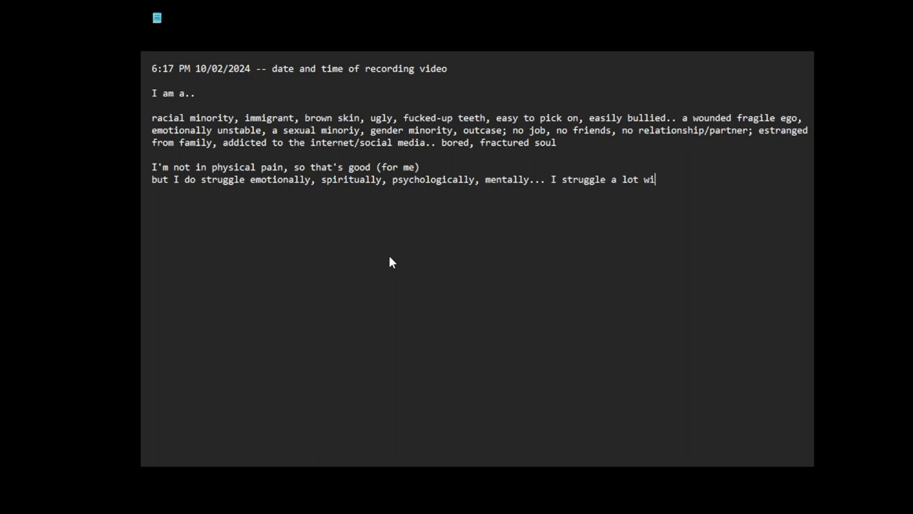
text(th these)
Step: Start a new line after 'I struggle a lot with these'
key(Return)
Step: On the empty line below, write 'I struggle with my sexuality.. being a sexual person..'
click(233, 222)
text(I sr)
key(BackSpace)
text(truggl)
key(BackSpace)
key(BackSpace)
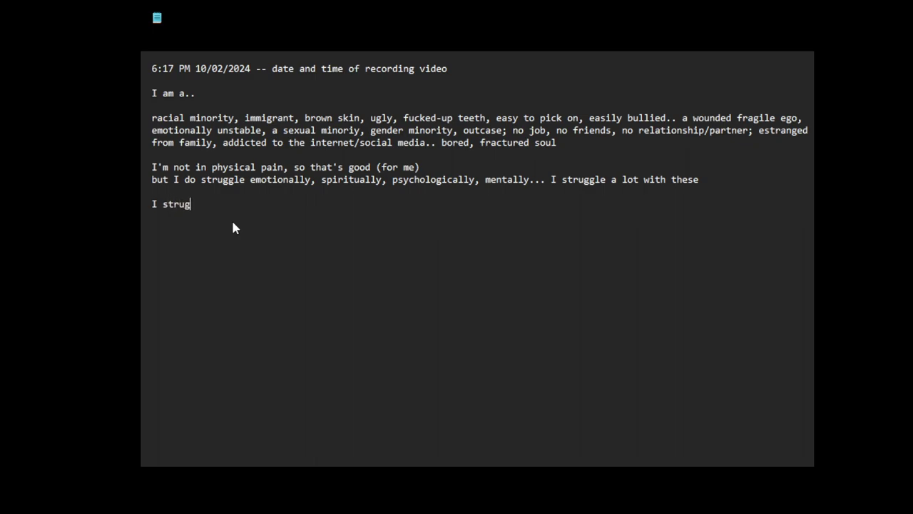
key(BackSpace)
text(ggle with my sexuality)
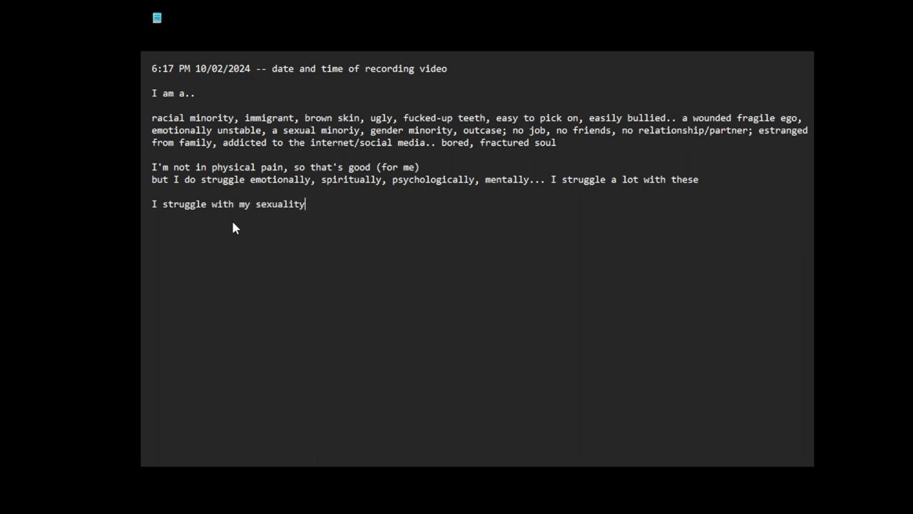
text(.. being a sexual person..)
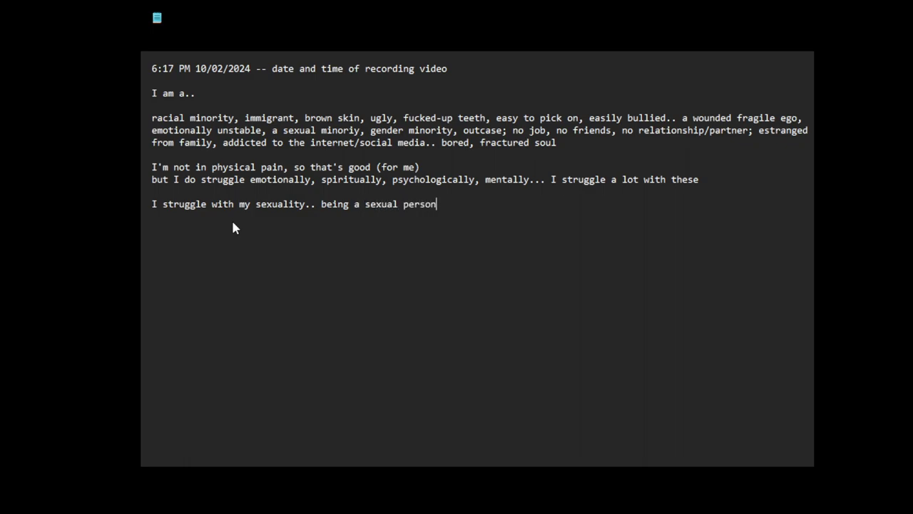